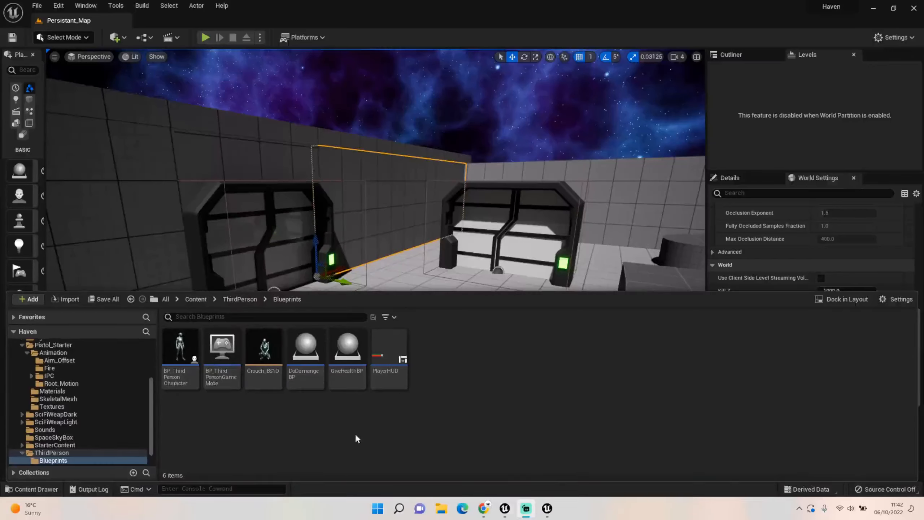
- Create a Blend Space 1D asset in the Blueprints folder using the Female_Protagonist skeleton
{"action": "right_click", "coordinate": [436, 341]}
{"action": "mouse_move", "coordinate": [436, 341]}
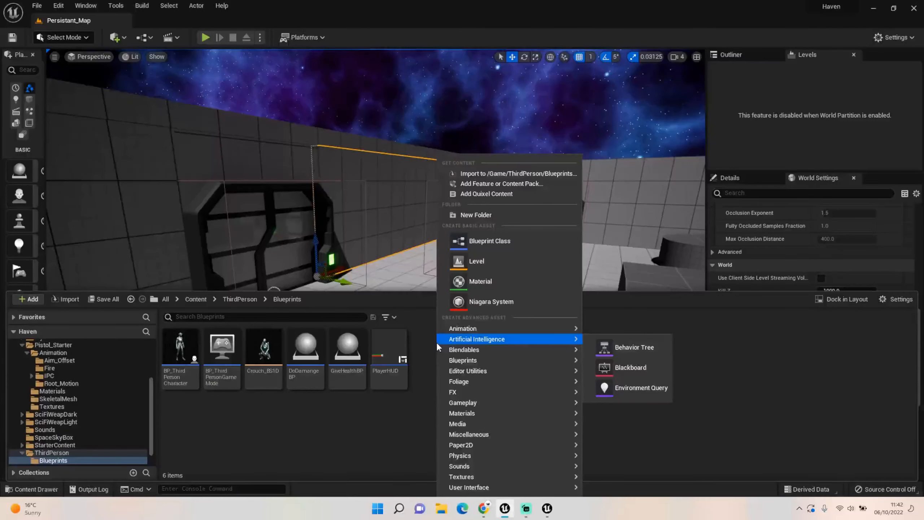
{"action": "mouse_move", "coordinate": [538, 330]}
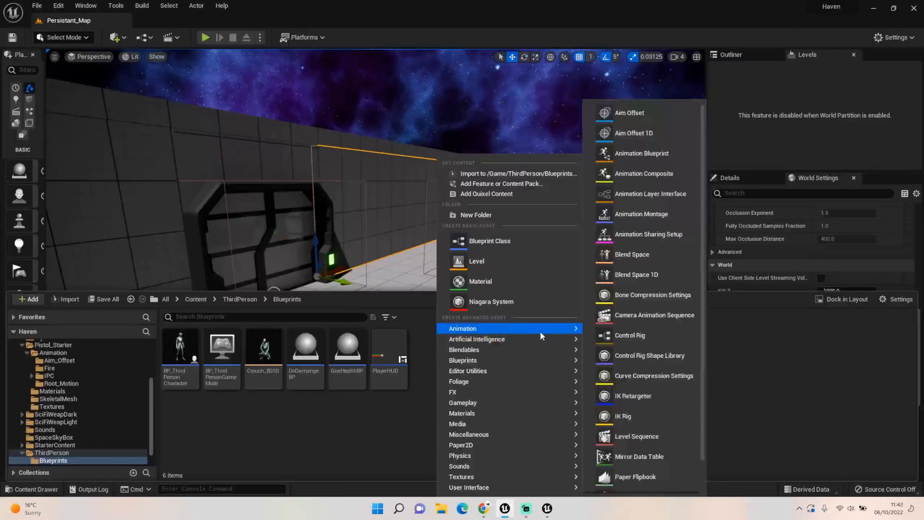
{"action": "left_click", "coordinate": [645, 281]}
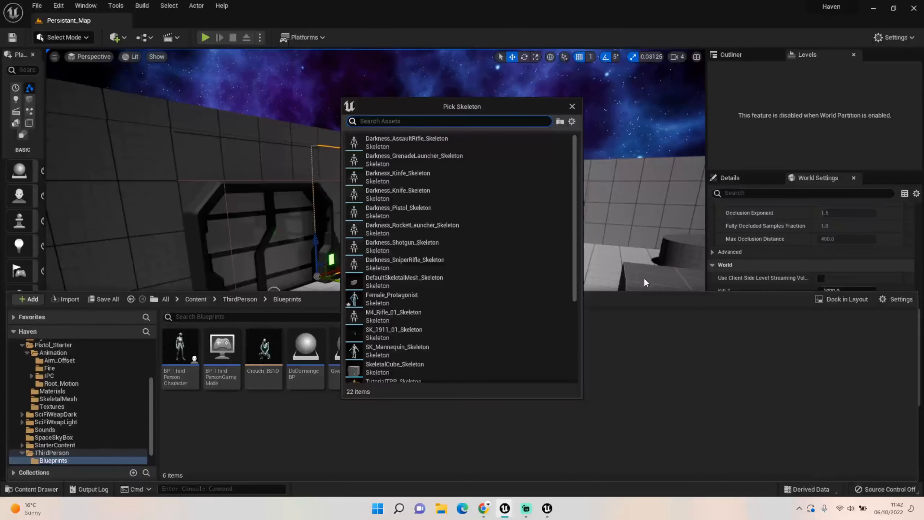
{"action": "left_click", "coordinate": [414, 296]}
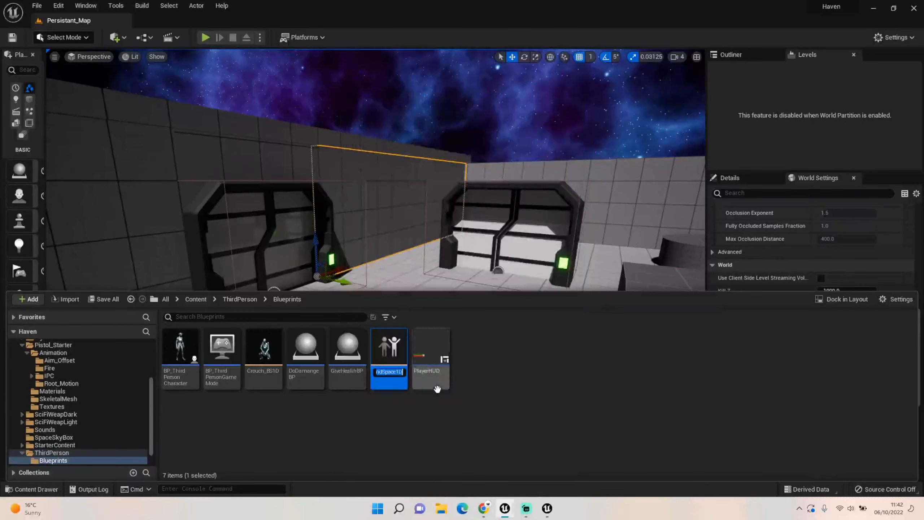
- Name the new blend space CrouchRifleHip_BS1D
{"action": "type", "text": "Cr"}
{"action": "type", "text": "ouch"}
{"action": "type", "text": "RifleHi"}
{"action": "type", "text": "p_"}
{"action": "type", "text": "BS1D"}
{"action": "key", "text": "Return"}
- Start creating another Blend Space 1D asset in the Blueprints folder, alongside CrouchRifleHip_BS1D
{"action": "right_click", "coordinate": [470, 358]}
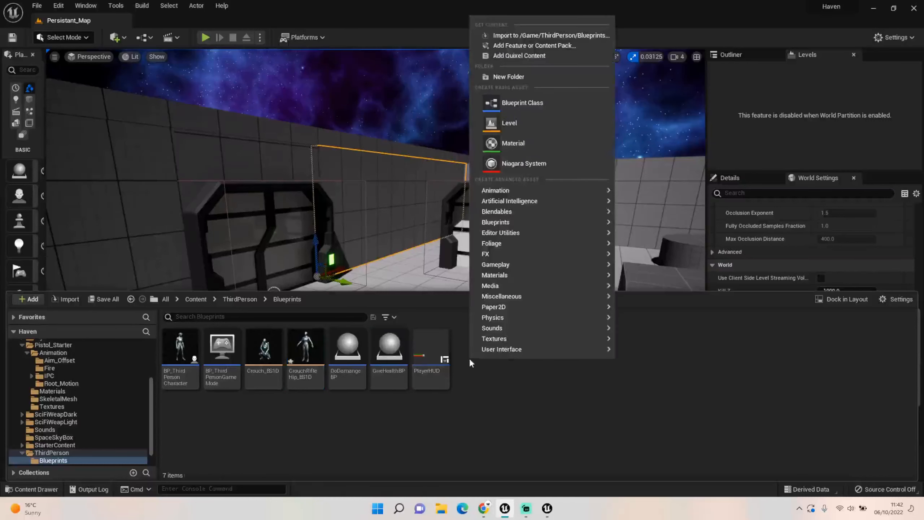
{"action": "mouse_move", "coordinate": [538, 213]}
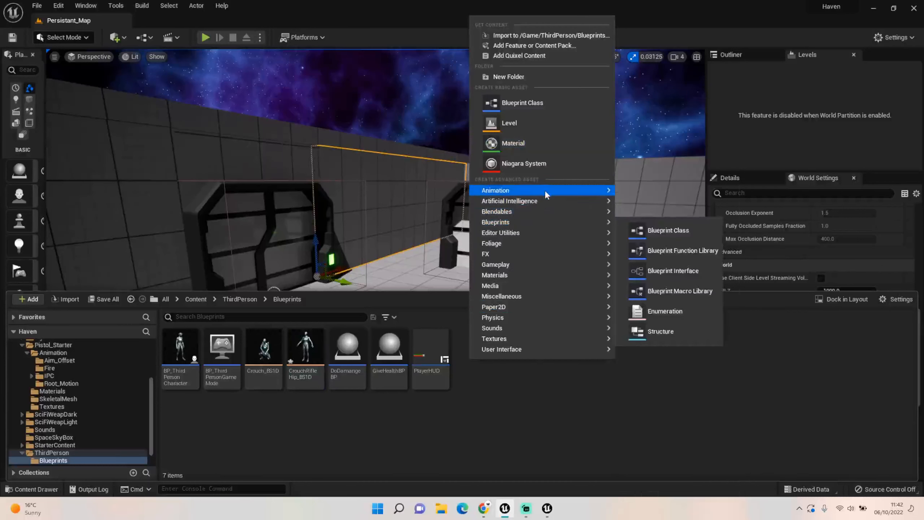
{"action": "mouse_move", "coordinate": [545, 190]}
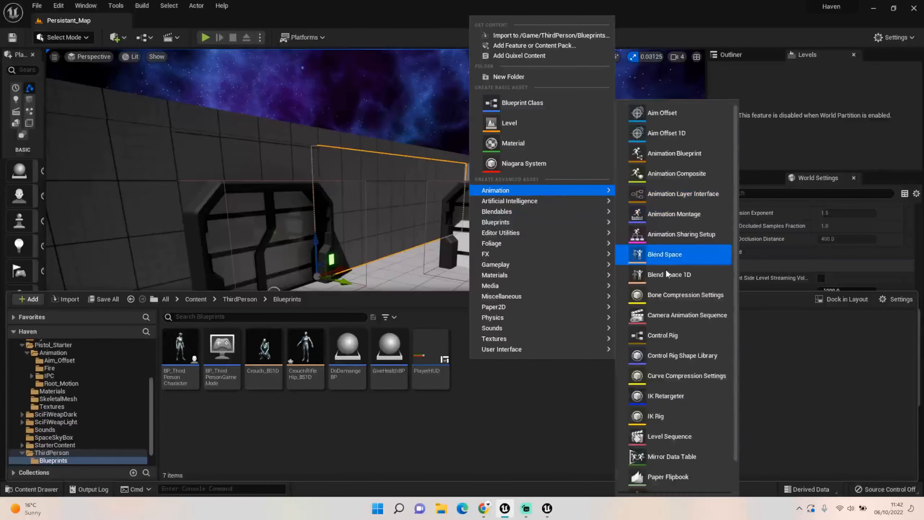
{"action": "left_click", "coordinate": [666, 277]}
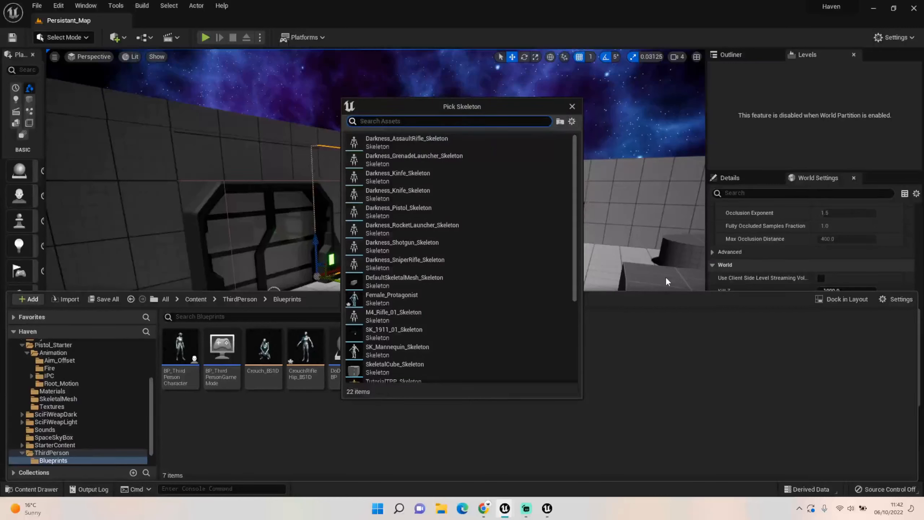
{"action": "type", "text": "Pistol"}
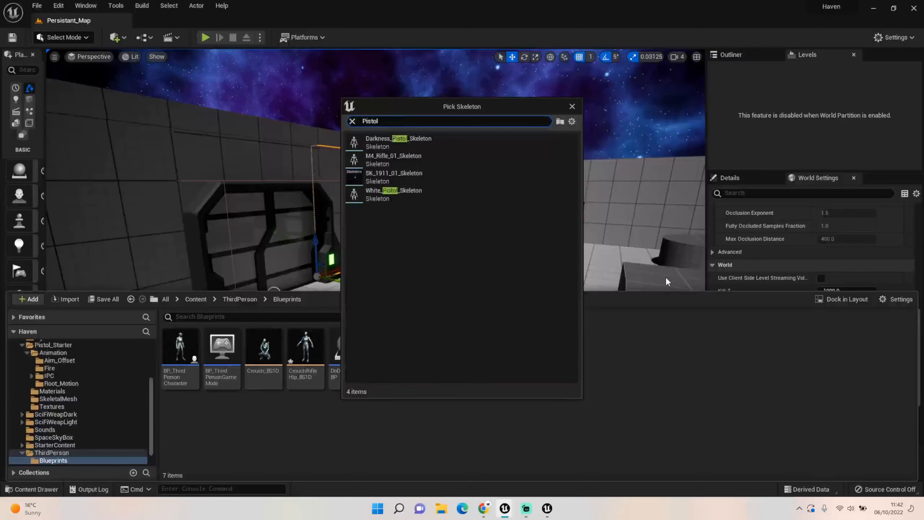
{"action": "key", "text": "BackSpace"}
{"action": "key", "text": "BackSpace"}
{"action": "key", "text": "BackSpace"}
{"action": "key", "text": "BackSpace"}
{"action": "key", "text": "BackSpace"}
{"action": "key", "text": "BackSpace"}
{"action": "type", "text": "drouchPisto"}
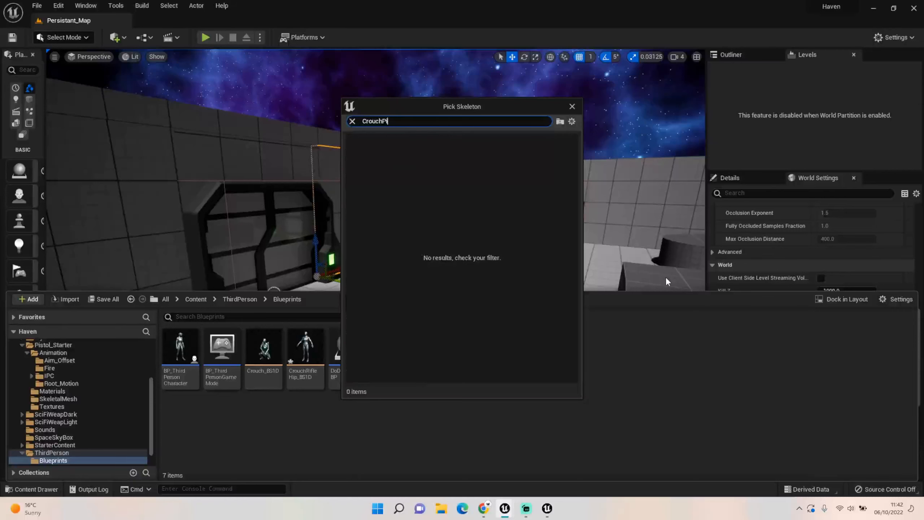
{"action": "type", "text": "lHip_BS1D"}
{"action": "key", "text": "BackSpace"}
{"action": "key", "text": "BackSpace"}
{"action": "key", "text": "BackSpace"}
{"action": "key", "text": "BackSpace"}
{"action": "key", "text": "BackSpace"}
{"action": "key", "text": "BackSpace"}
{"action": "key", "text": "BackSpace"}
{"action": "key", "text": "BackSpace"}
{"action": "key", "text": "BackSpace"}
{"action": "key", "text": "BackSpace"}
{"action": "key", "text": "BackSpace"}
{"action": "key", "text": "BackSpace"}
{"action": "key", "text": "BackSpace"}
{"action": "key", "text": "BackSpace"}
{"action": "key", "text": "BackSpace"}
{"action": "key", "text": "BackSpace"}
{"action": "key", "text": "BackSpace"}
{"action": "key", "text": "BackSpace"}
{"action": "key", "text": "BackSpace"}
{"action": "key", "text": "BackSpace"}
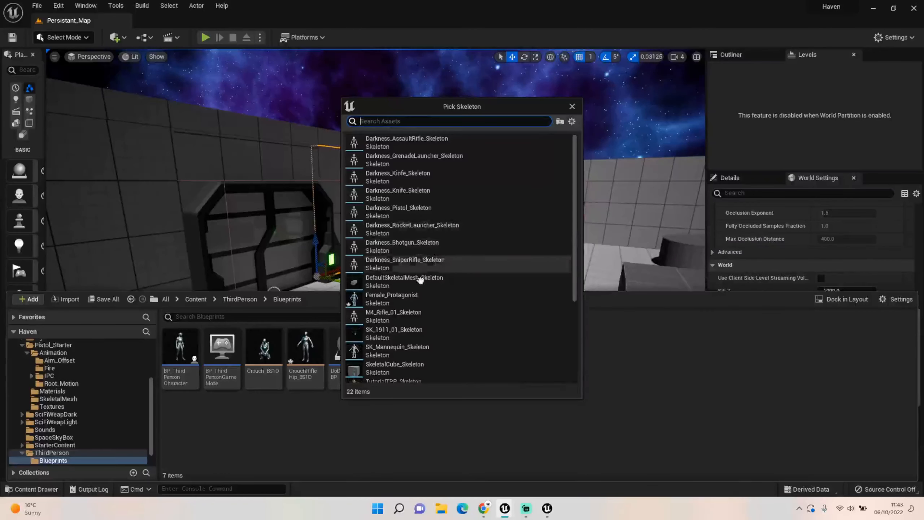
- Assign the Female_Protagonist skeleton to the new blend space and name it CrouchPistolHip_BS1D
{"action": "left_click", "coordinate": [398, 299]}
{"action": "type", "text": "Cr"}
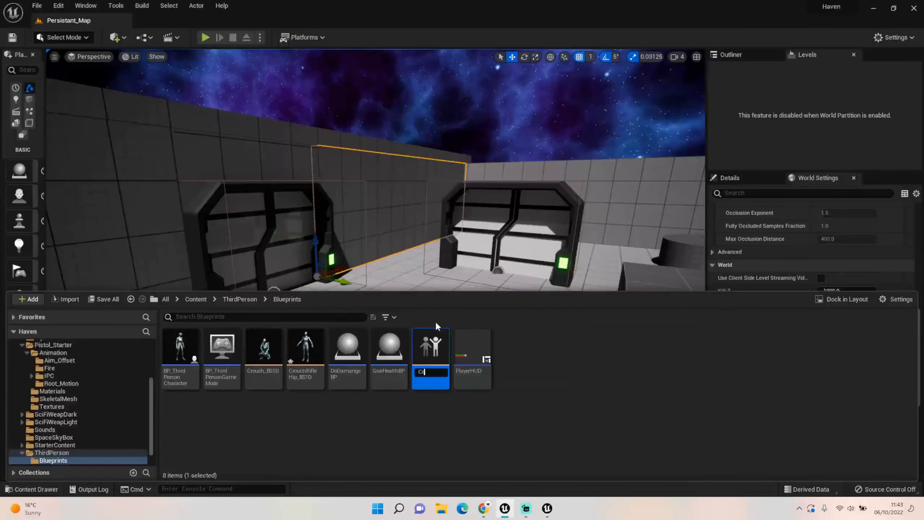
{"action": "type", "text": "ouchPistolHip_BS1D"}
{"action": "key", "text": "Return"}
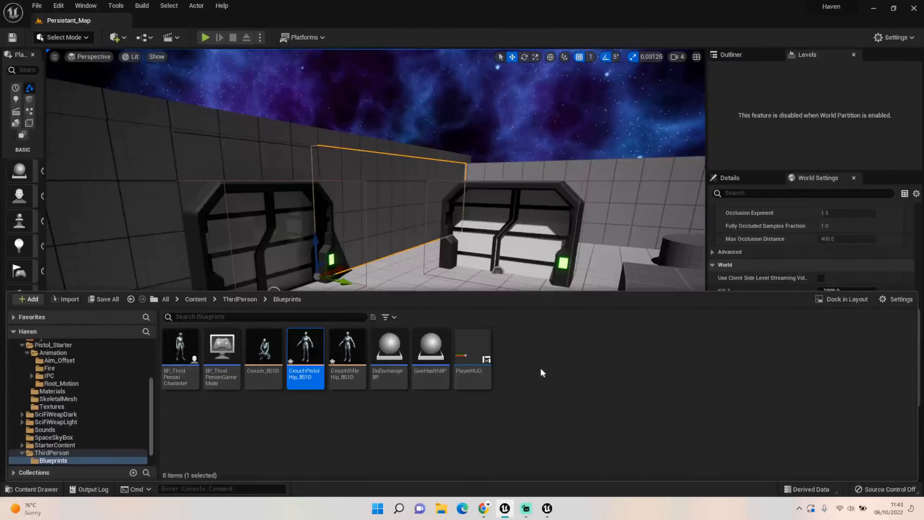
- Create a further Blend Space 1D asset in the Blueprints folder based on the Female_Protagonist skeleton
{"action": "right_click", "coordinate": [520, 343]}
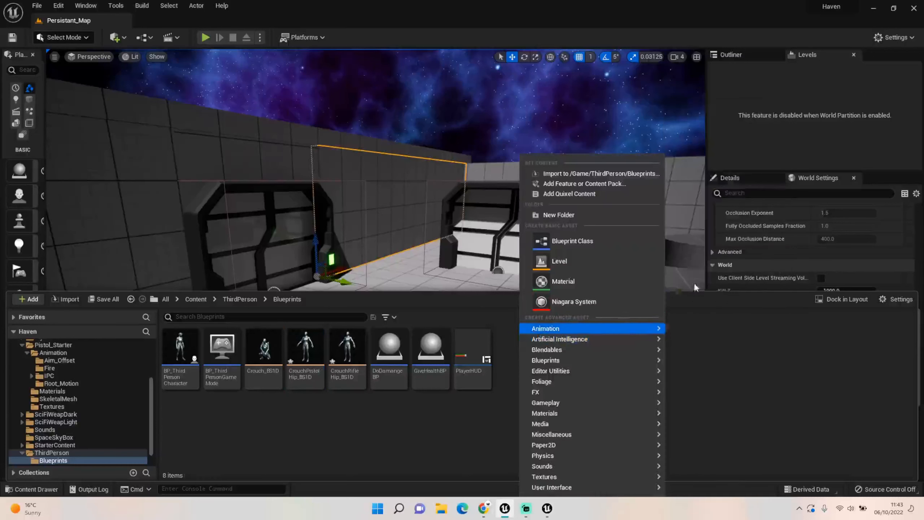
{"action": "mouse_move", "coordinate": [633, 326]}
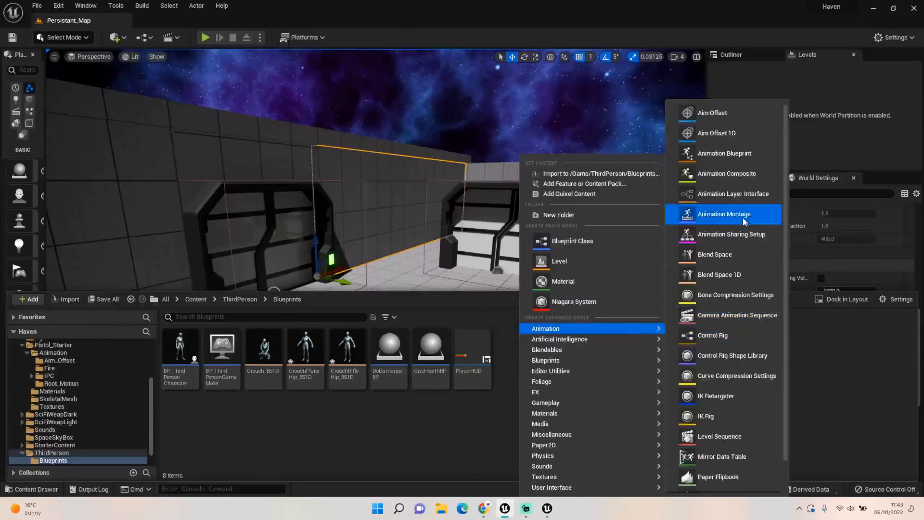
{"action": "left_click", "coordinate": [739, 276]}
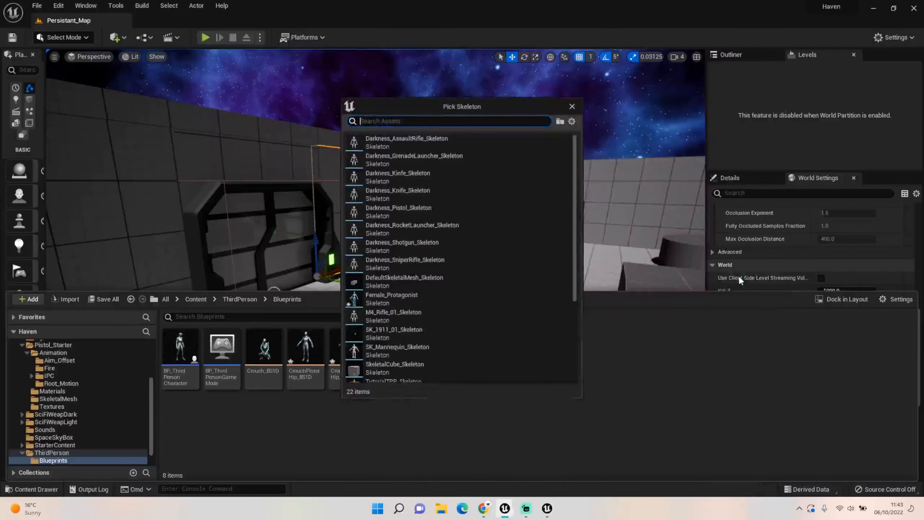
{"action": "left_click", "coordinate": [439, 299]}
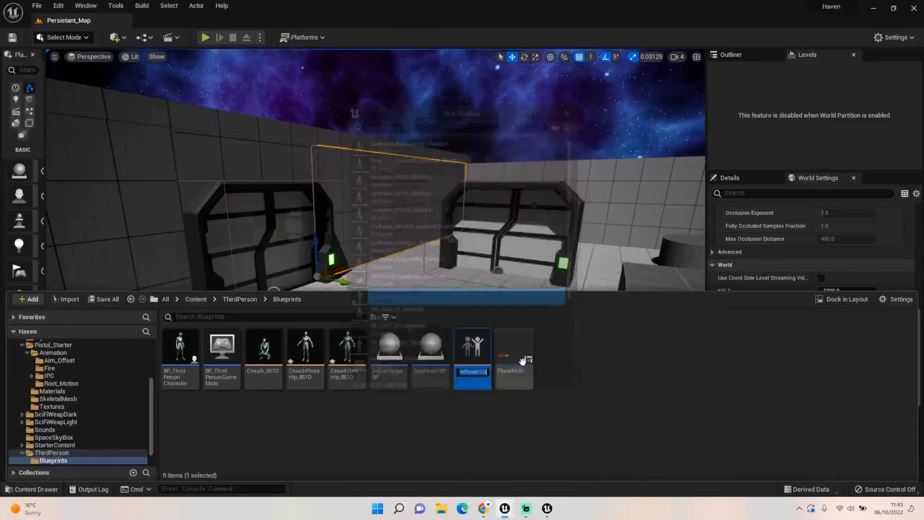
- Name the new blend space WalkPistoHip_BS1D
{"action": "type", "text": "wa"}
{"action": "key", "text": "BackSpace"}
{"action": "key", "text": "BackSpace"}
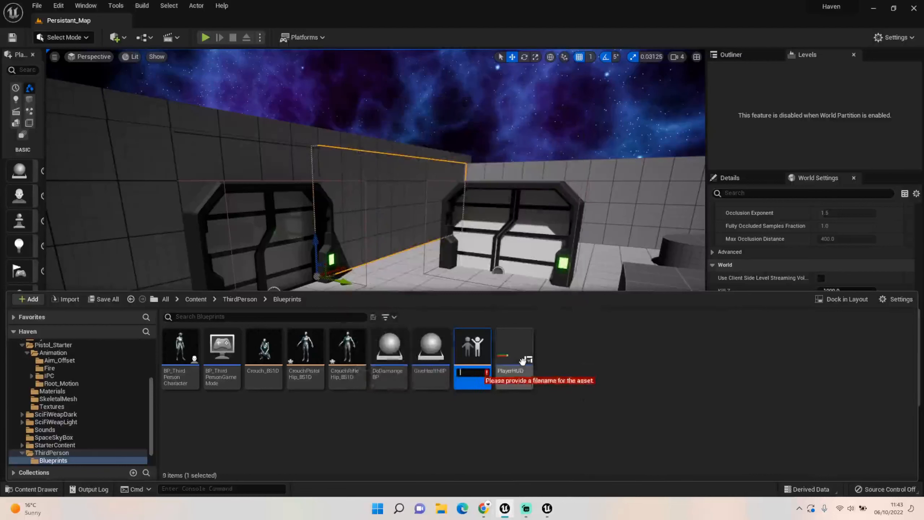
{"action": "type", "text": "Walk"}
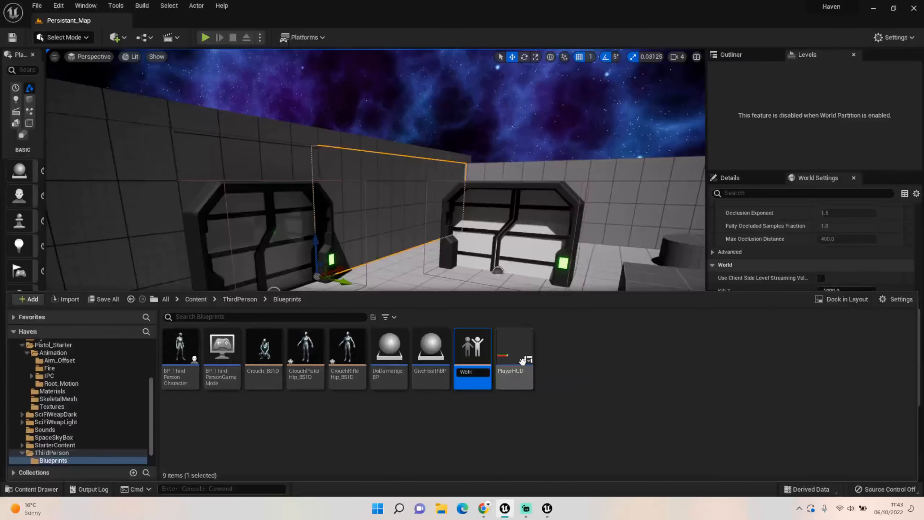
{"action": "type", "text": "Pisto"}
{"action": "type", "text": "Hip_"}
{"action": "type", "text": ")BS"}
{"action": "key", "text": "BackSpace"}
{"action": "key", "text": "BackSpace"}
{"action": "key", "text": "BackSpace"}
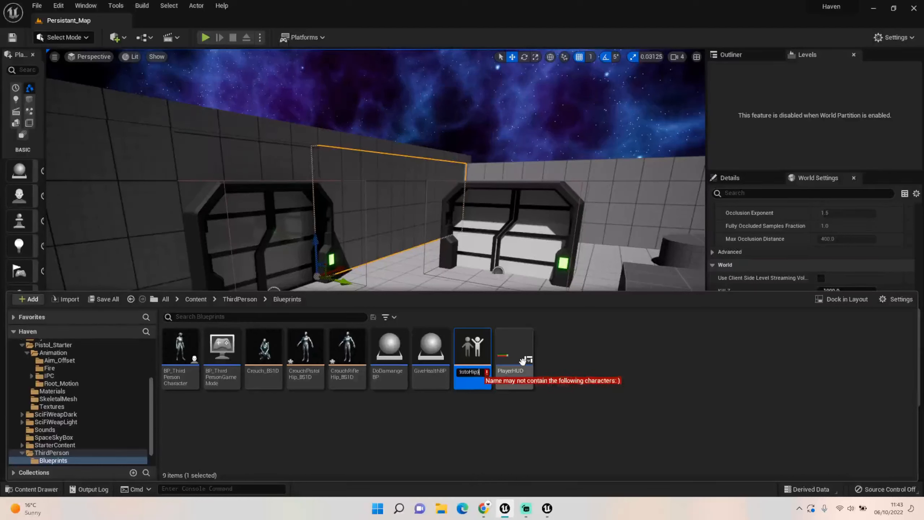
{"action": "type", "text": "_BS1D"}
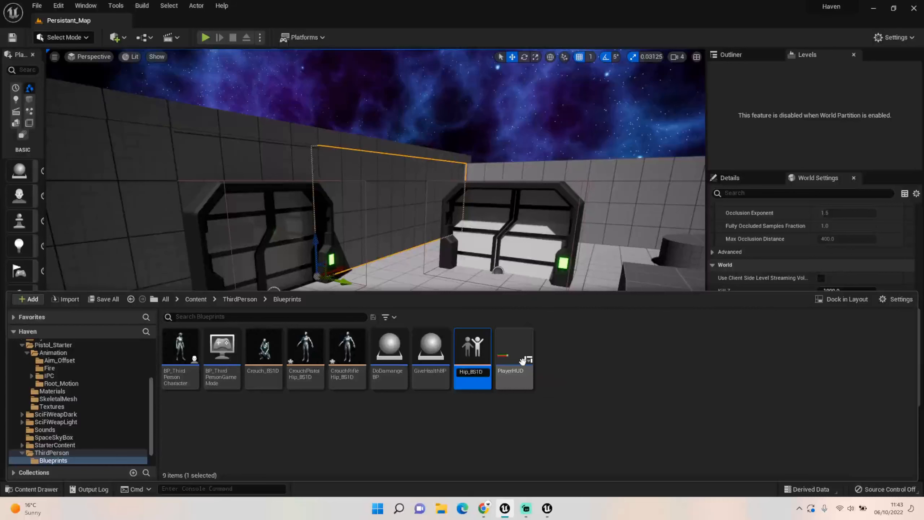
{"action": "key", "text": "Return"}
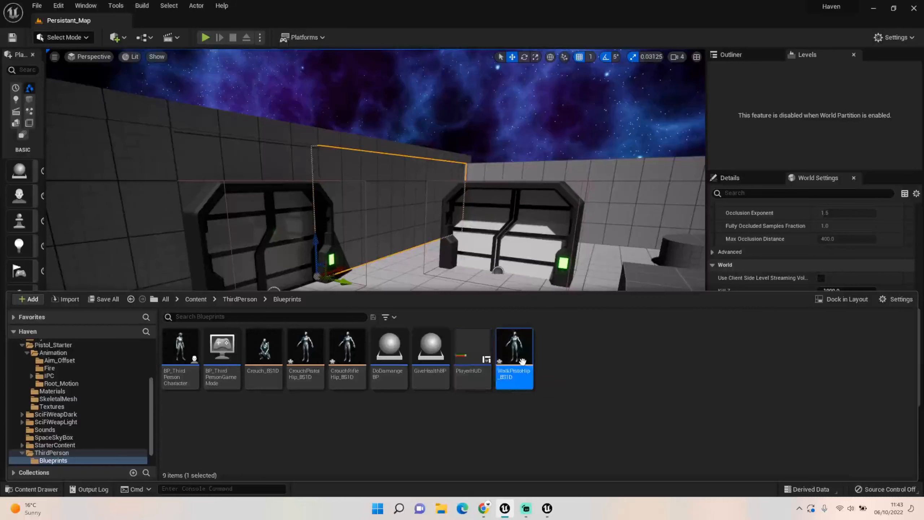
- Start creating one more Blend Space 1D asset in the Blueprints folder, next to WalkPistoHip_BS1D
{"action": "right_click", "coordinate": [557, 354]}
{"action": "mouse_move", "coordinate": [589, 187]}
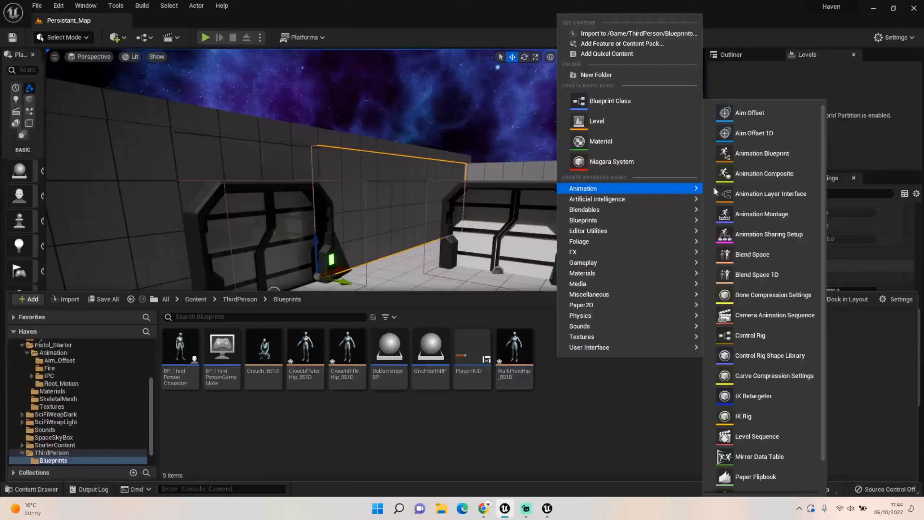
{"action": "left_click", "coordinate": [738, 277]}
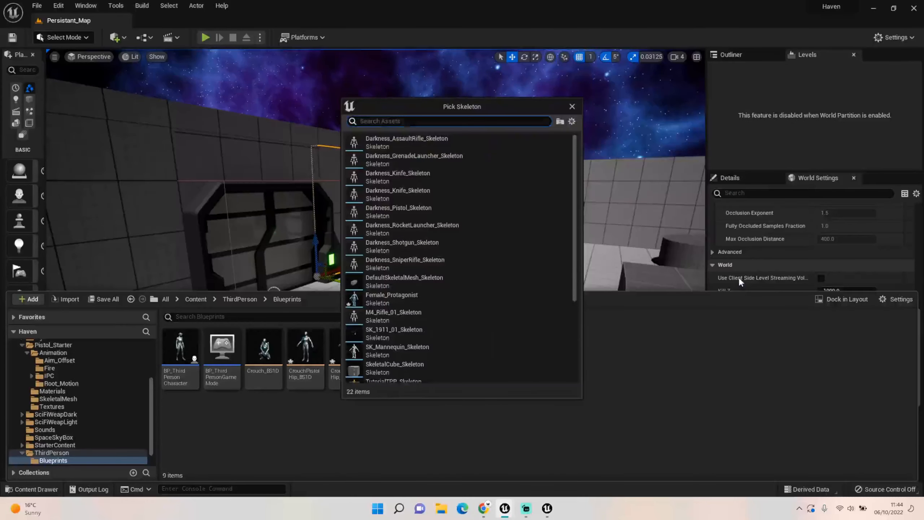
{"action": "type", "text": "Walk"}
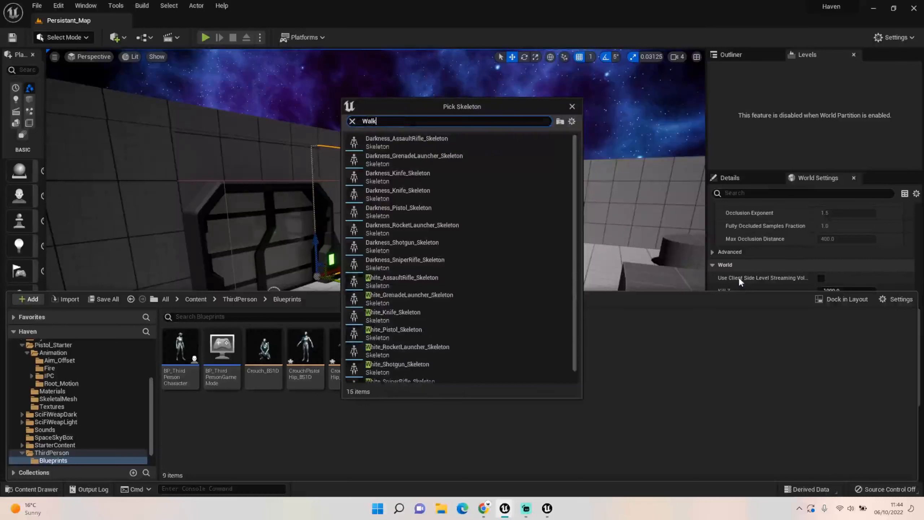
{"action": "key", "text": "BackSpace"}
{"action": "key", "text": "BackSpace"}
{"action": "key", "text": "BackSpace"}
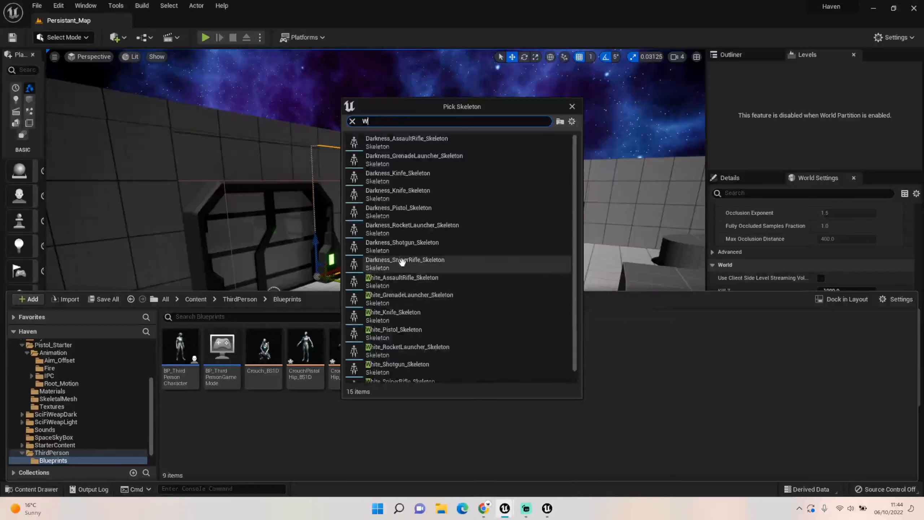
{"action": "key", "text": "BackSpace"}
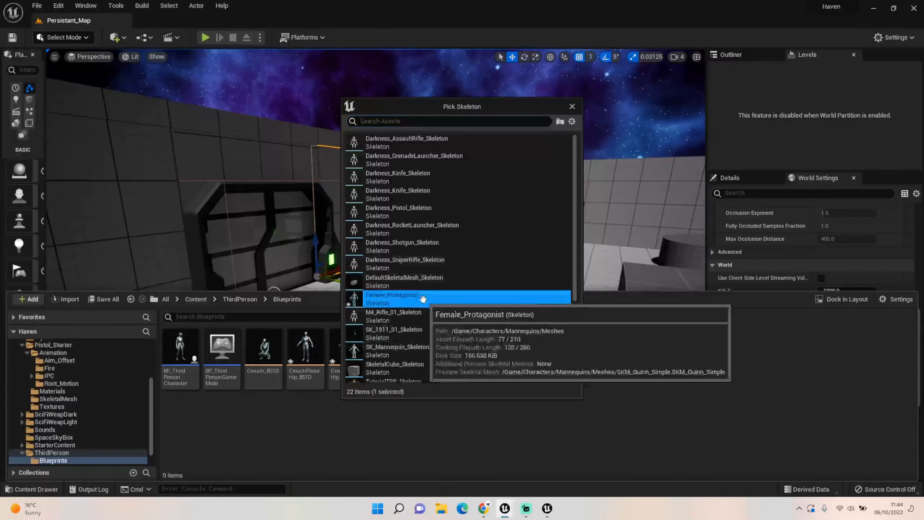
- Assign the Female_Protagonist skeleton to the new blend space and name it WalkRifleHip_BS1D
{"action": "left_click", "coordinate": [423, 299]}
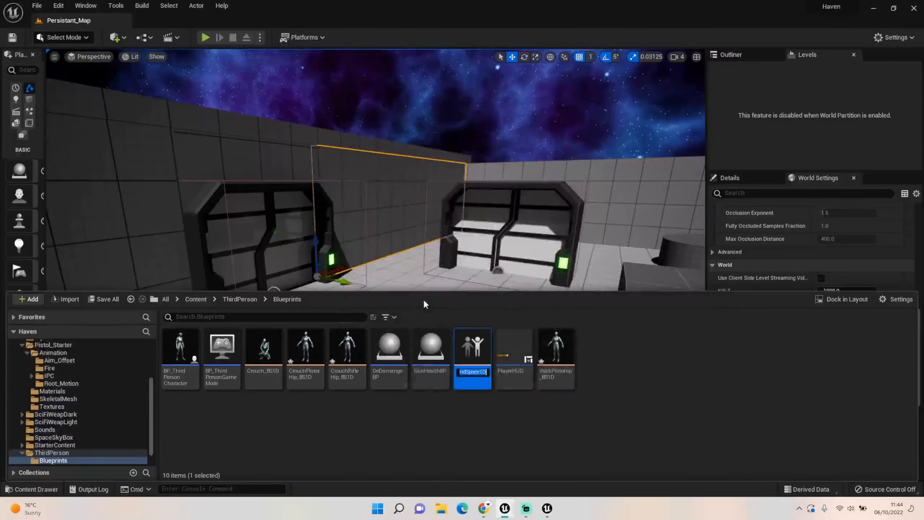
{"action": "type", "text": "WalkRi"}
{"action": "type", "text": "fl"}
{"action": "type", "text": "e_"}
{"action": "type", "text": "Hip_"}
{"action": "type", "text": "BS1D"}
{"action": "key", "text": "Return"}
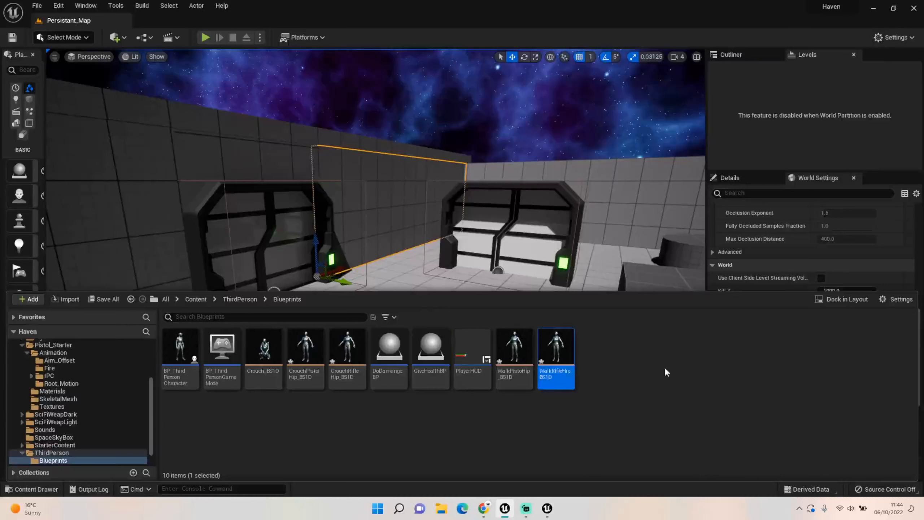
- Open the CrouchPistolHip_BS1D blend space for editing
{"action": "left_click", "coordinate": [664, 366]}
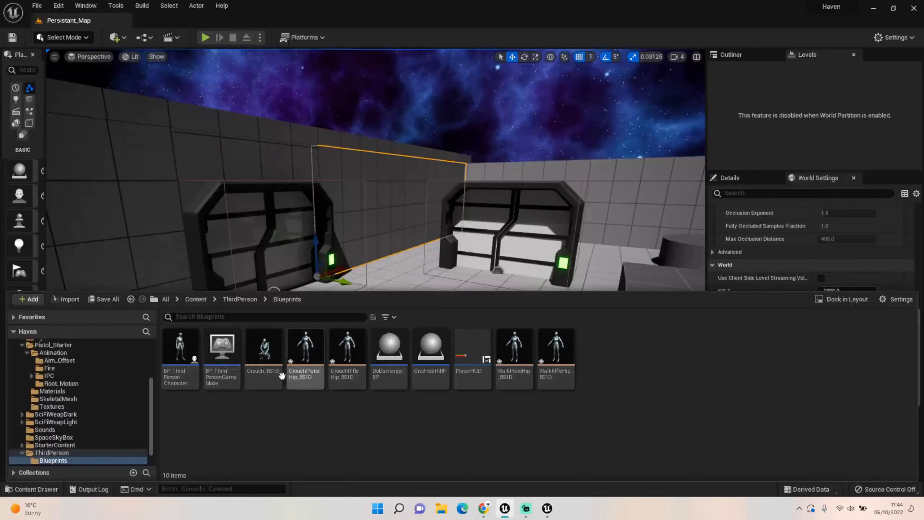
{"action": "double_click", "coordinate": [303, 352]}
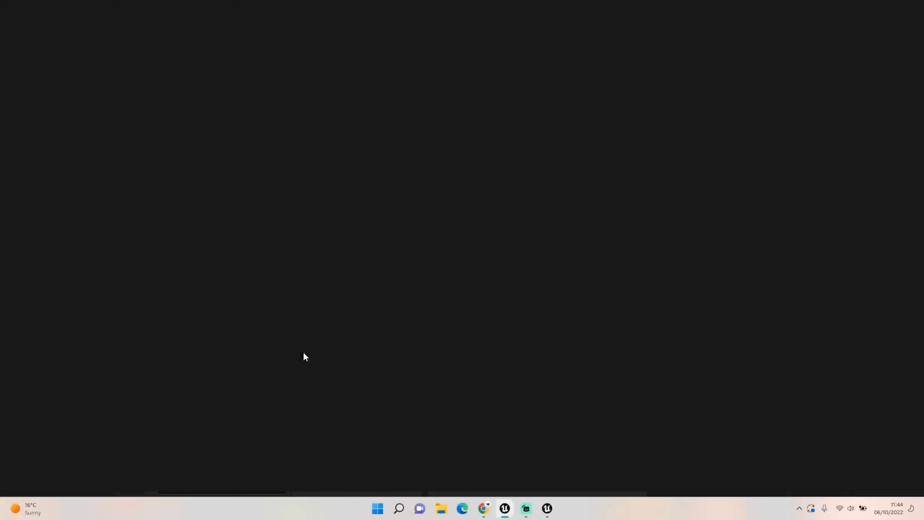